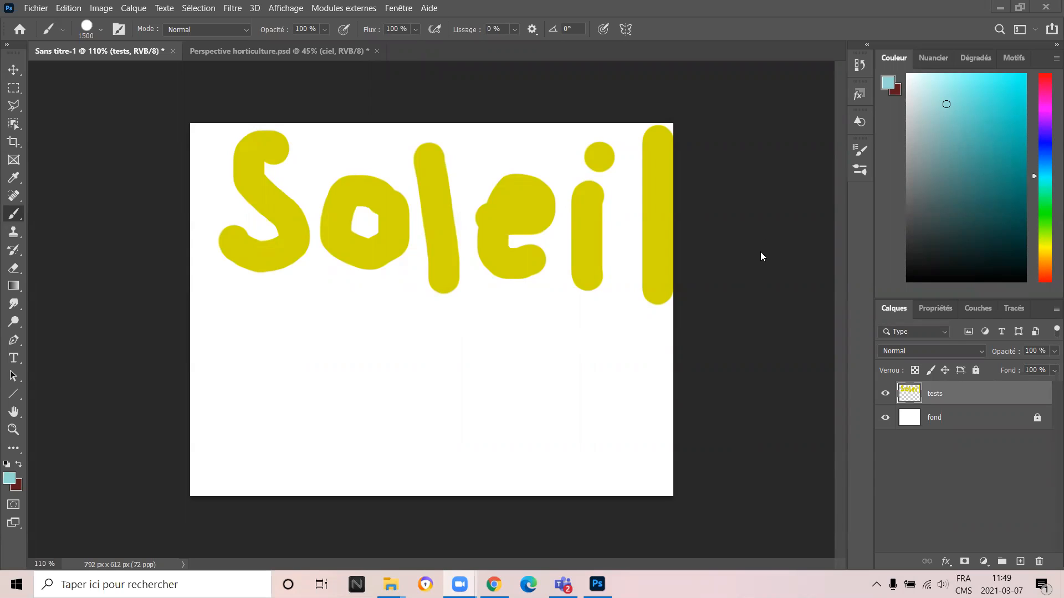
Step: Open the brush presets and look through the brushes in the SunBursts group
left_click(400, 9)
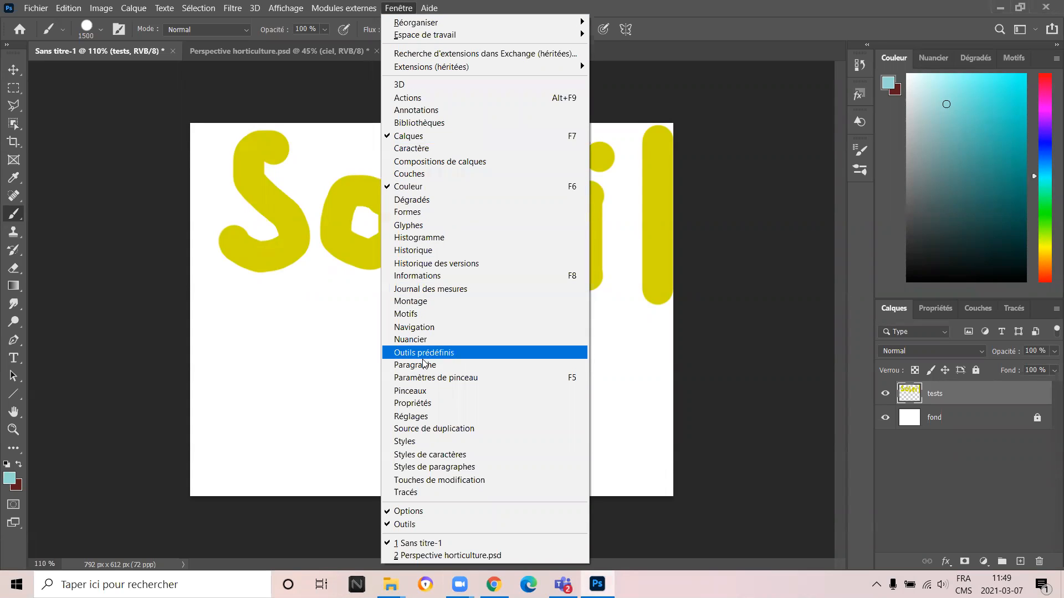
left_click(459, 397)
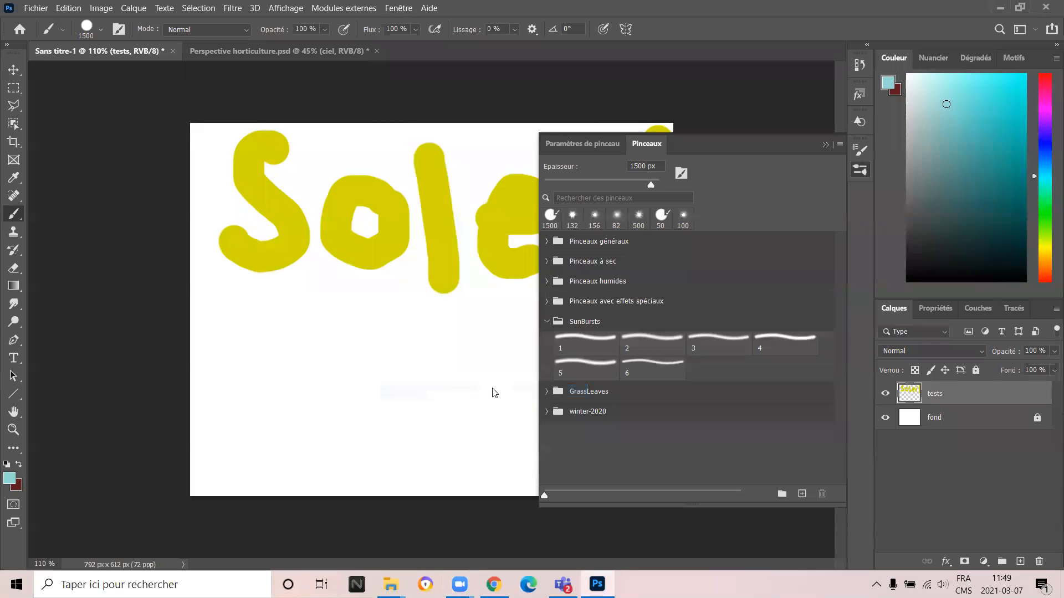
left_click(546, 322)
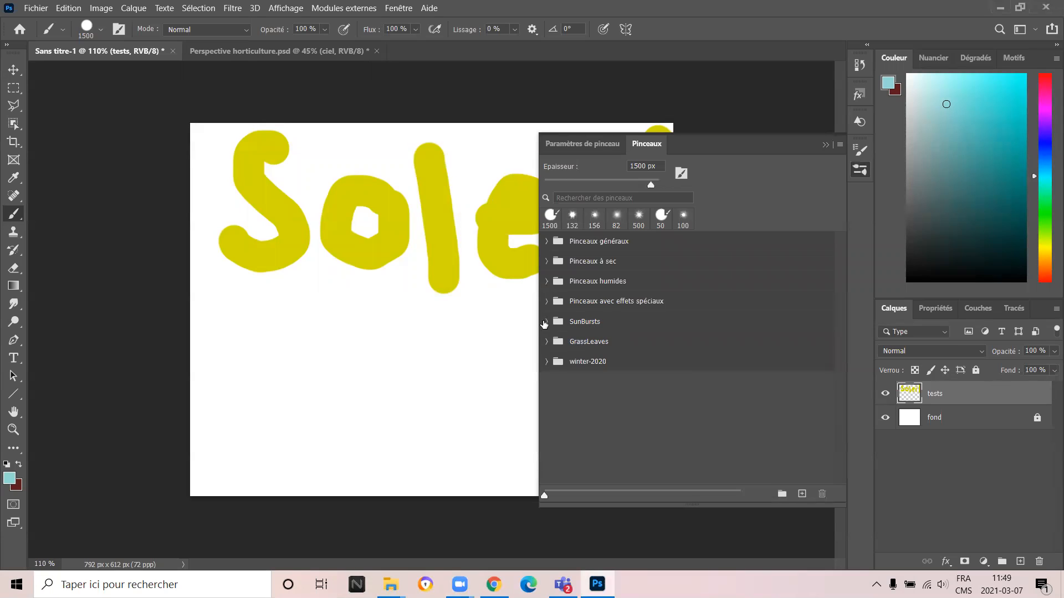
left_click(545, 321)
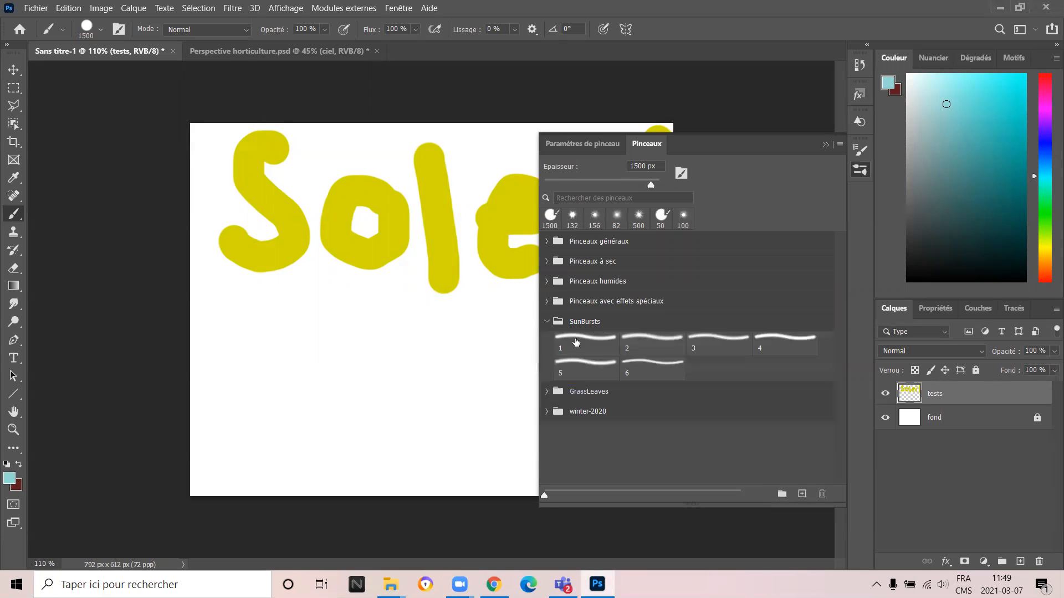
left_click(657, 349)
left_click(676, 353)
left_click(823, 145)
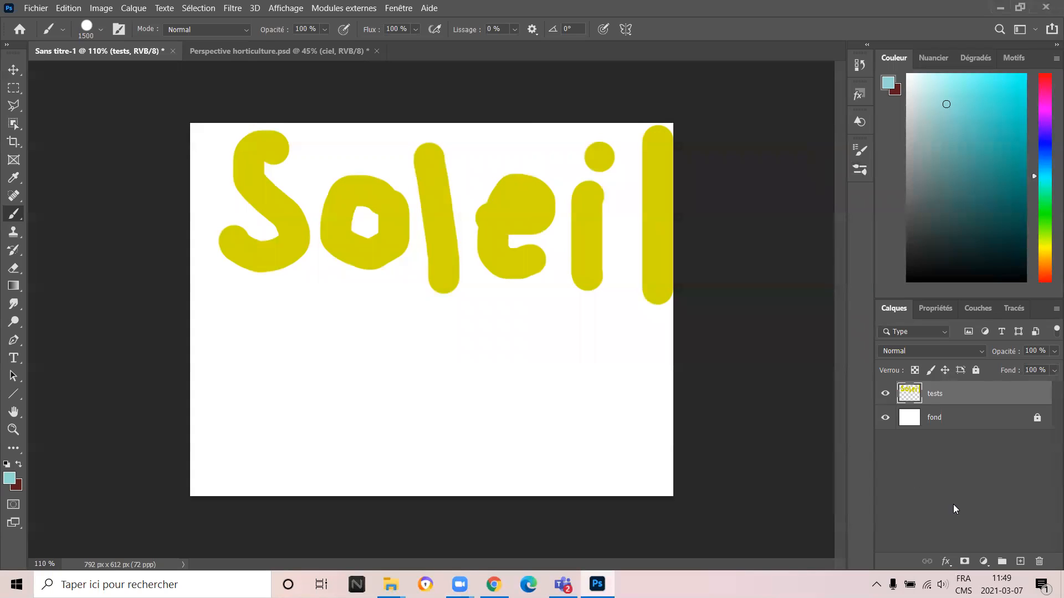
Step: Add a new layer named "ciel" above the tests layer and cover its whole canvas with light blue using the 1500 px brush
left_click(1018, 561)
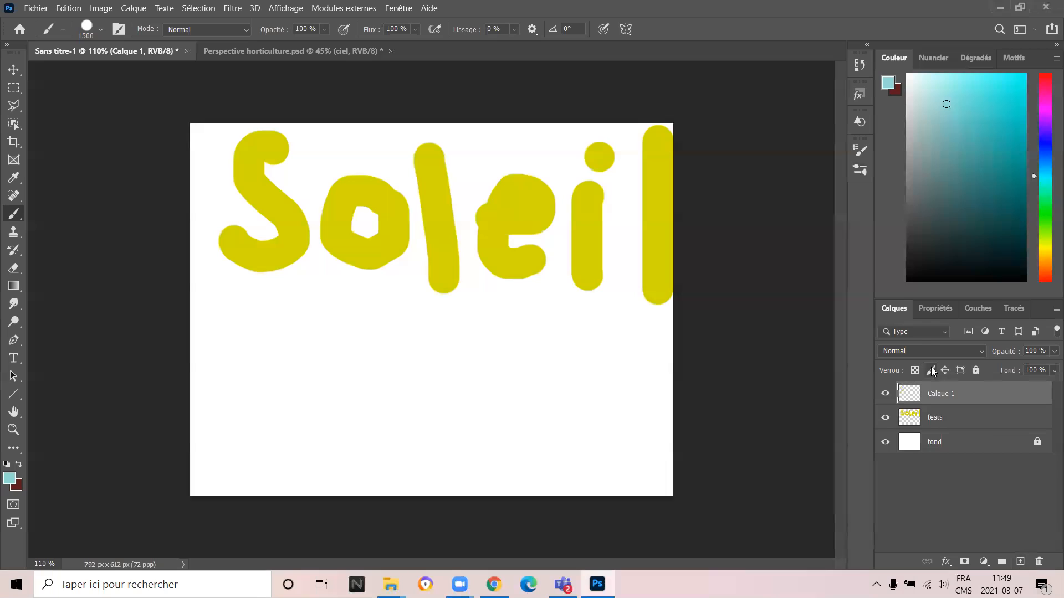
double_click(937, 394)
type("ciel")
left_click(958, 494)
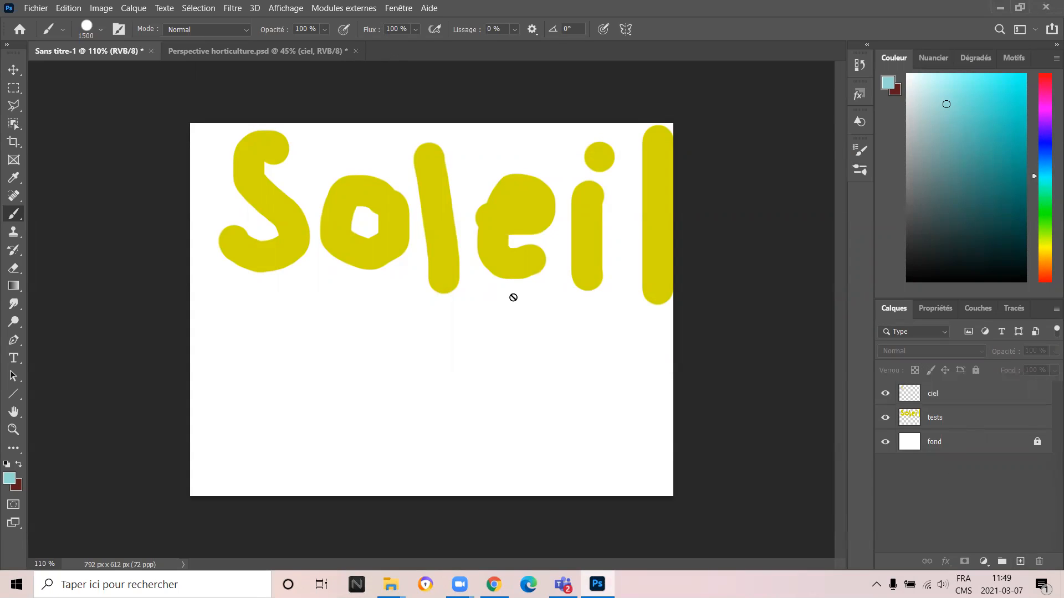
left_click(951, 396)
left_click(566, 274)
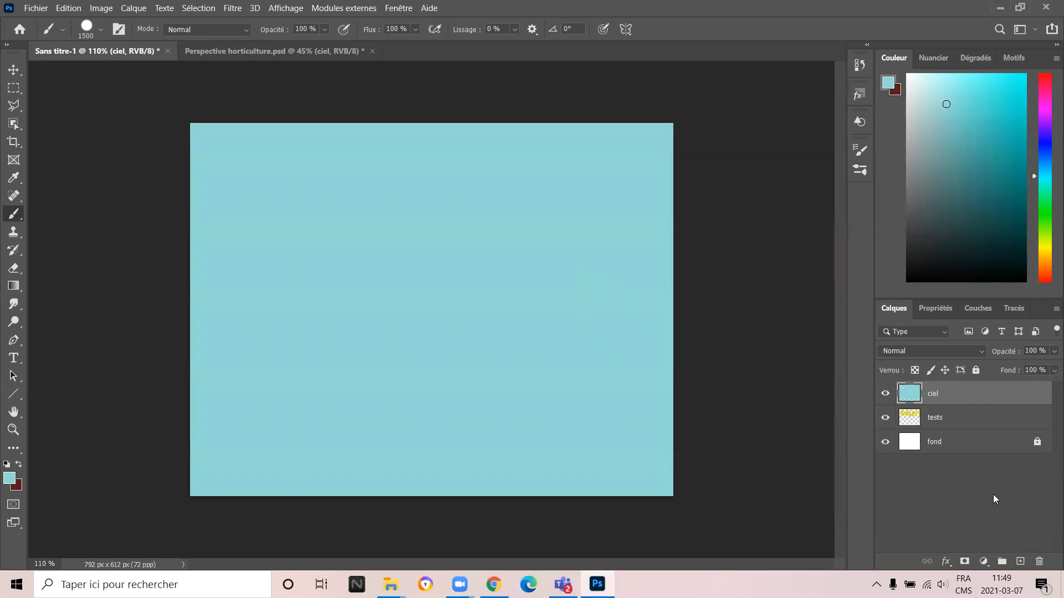
Step: Add a new layer named "soleil" above the ciel layer and make it the active layer
left_click(1020, 559)
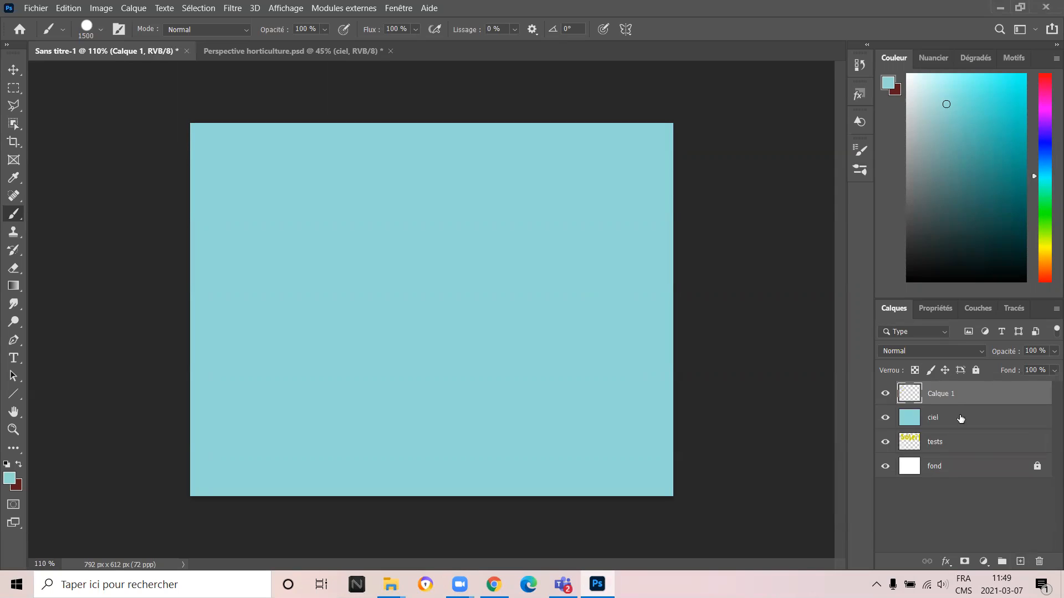
double_click(947, 394)
type("soleil")
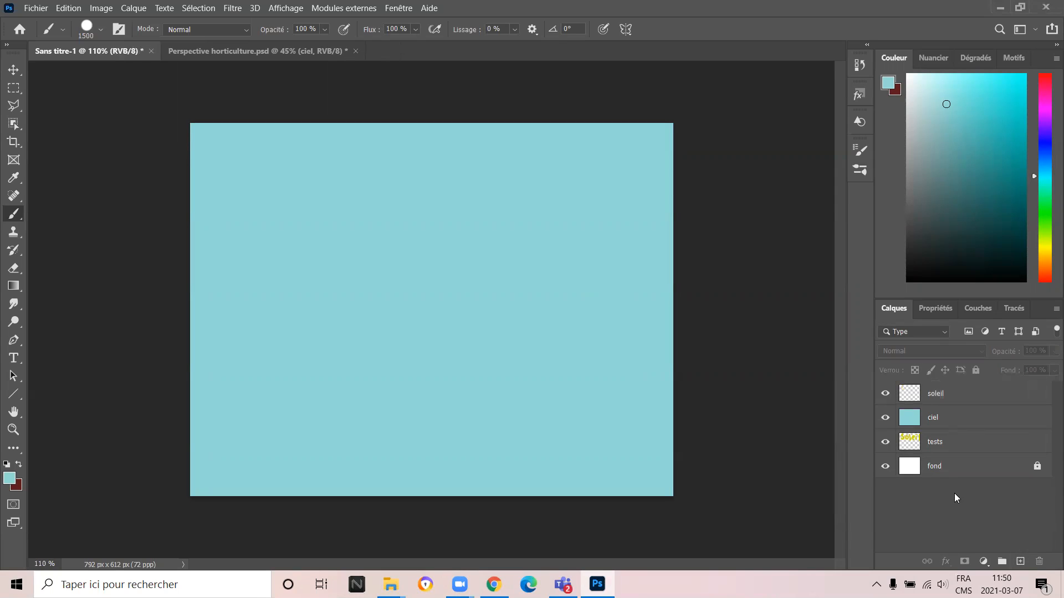
left_click(974, 393)
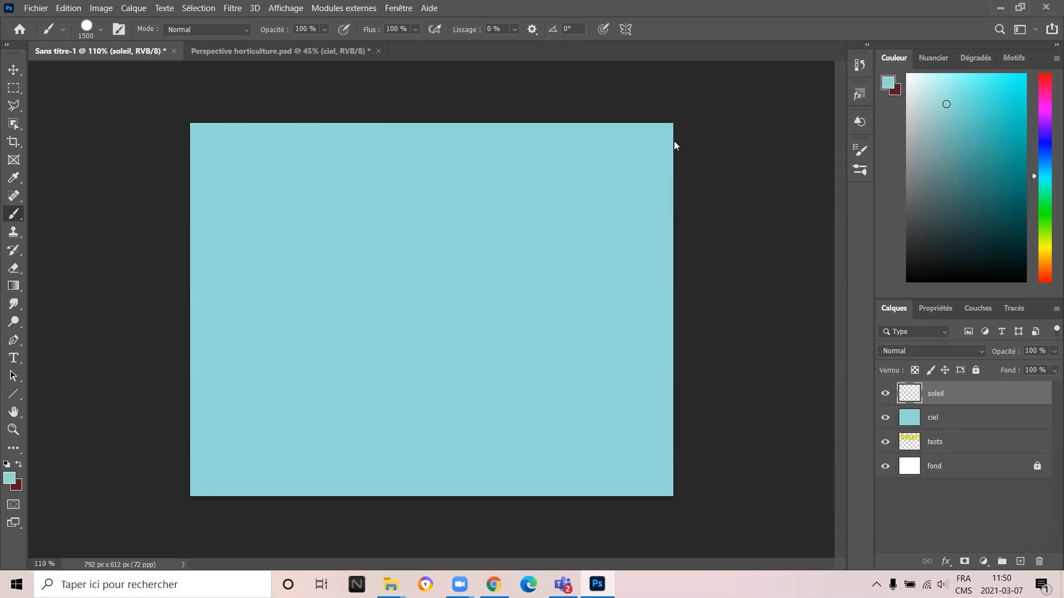
Step: Stamp a white sunburst in the upper-left area of the sky with SunBursts brush 1 at 180 px
left_click(858, 172)
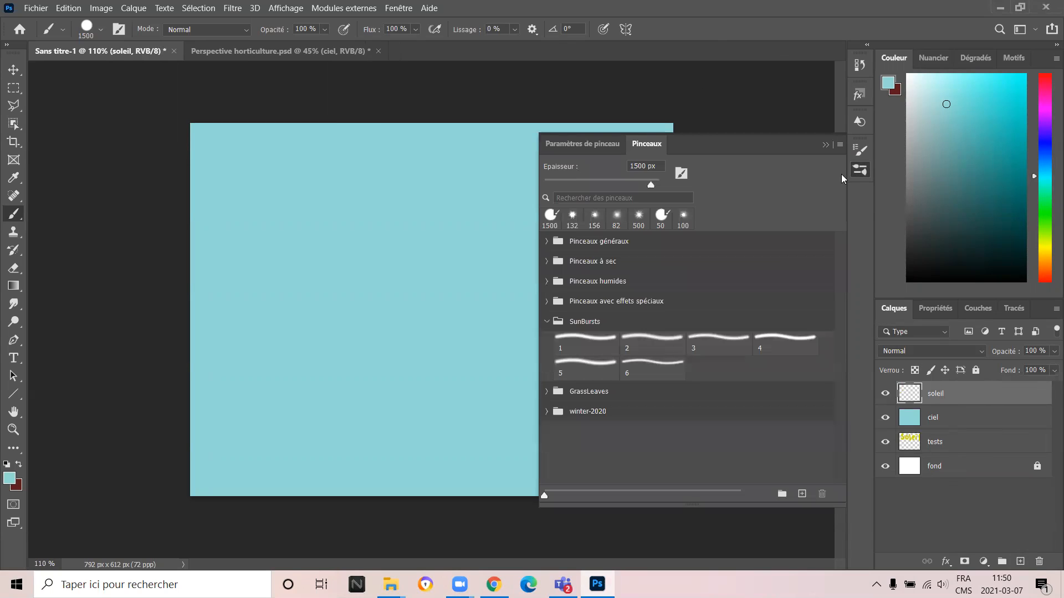
left_click(581, 344)
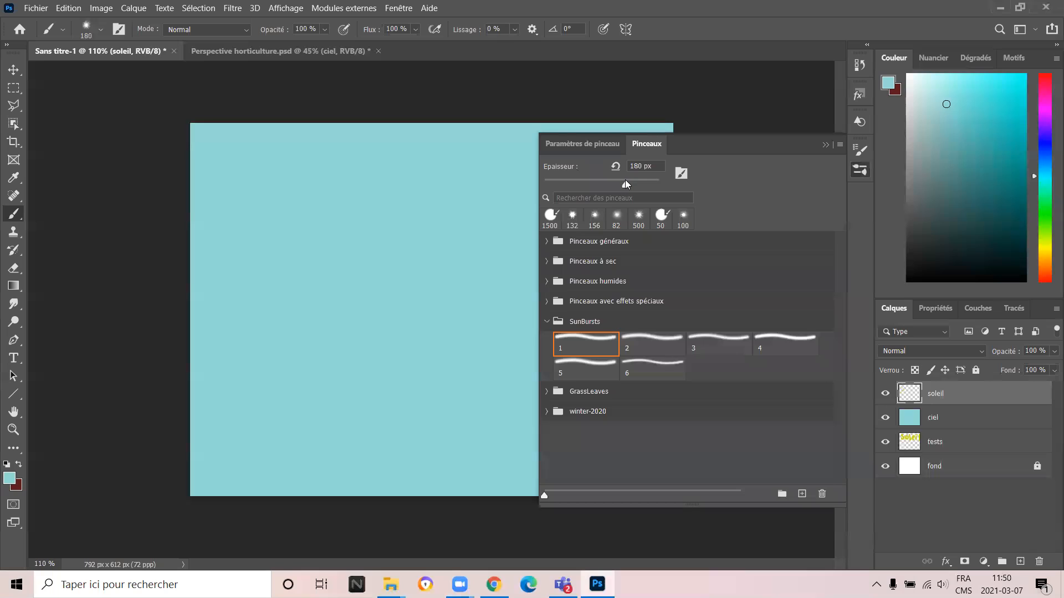
left_click(860, 150)
left_click_drag(948, 144, 903, 74)
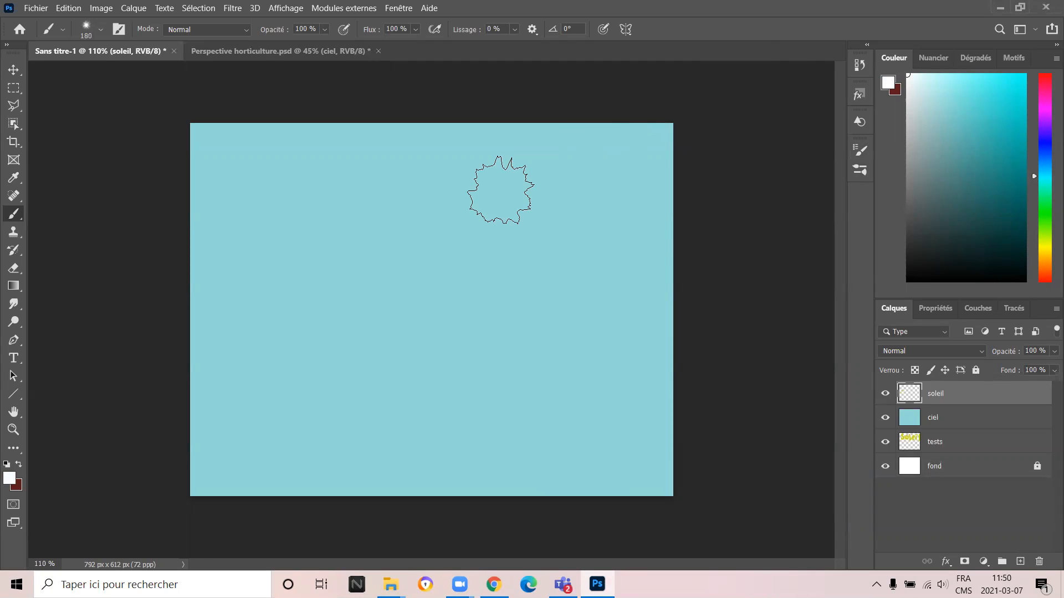
scroll(506, 197, "up", 1)
scroll(509, 201, "up", 2)
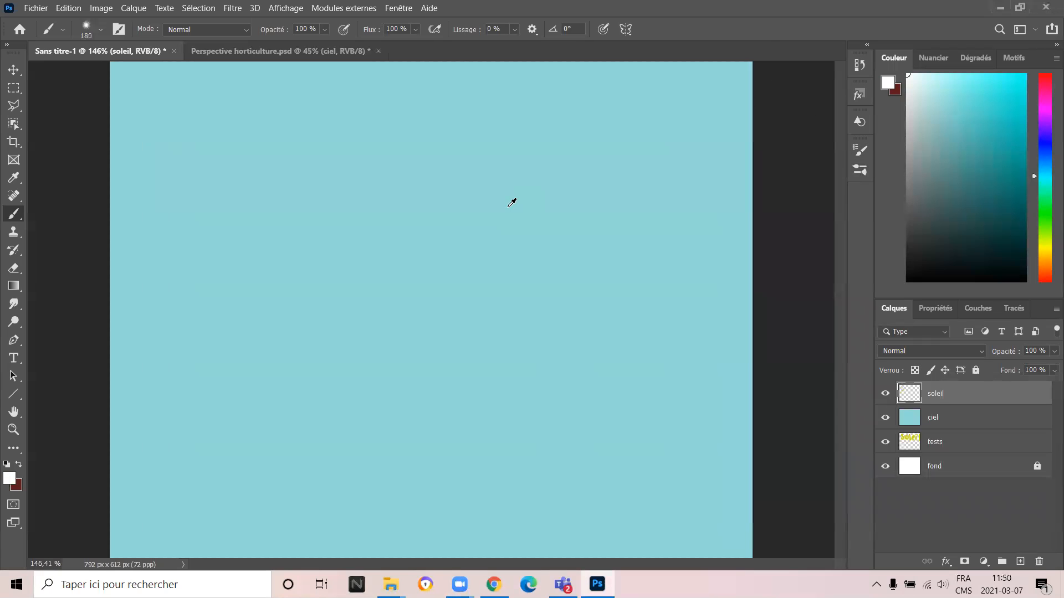
left_click(202, 202)
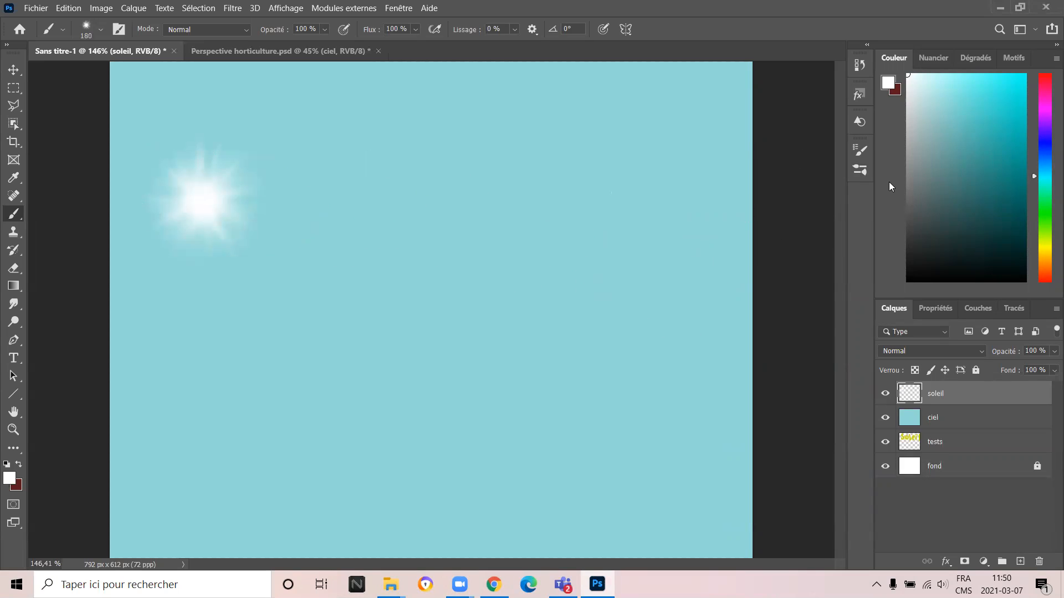
Step: Stamp two more white sunbursts: SunBursts brush 3 at 183 px near the upper middle and brush 6 at 245 px lower down
left_click(858, 174)
left_click(718, 348)
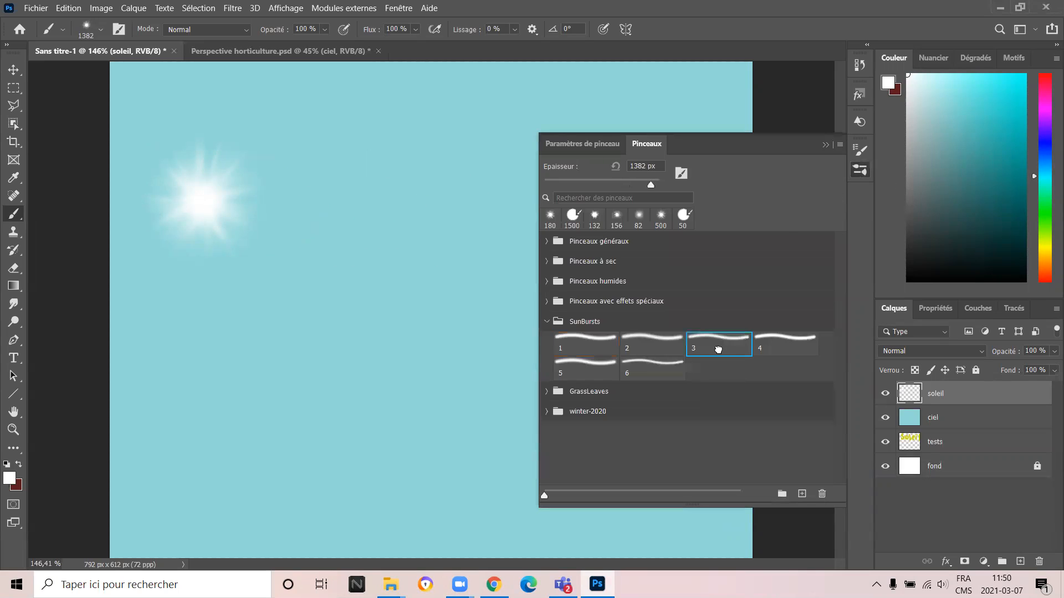
left_click_drag(627, 184, 625, 184)
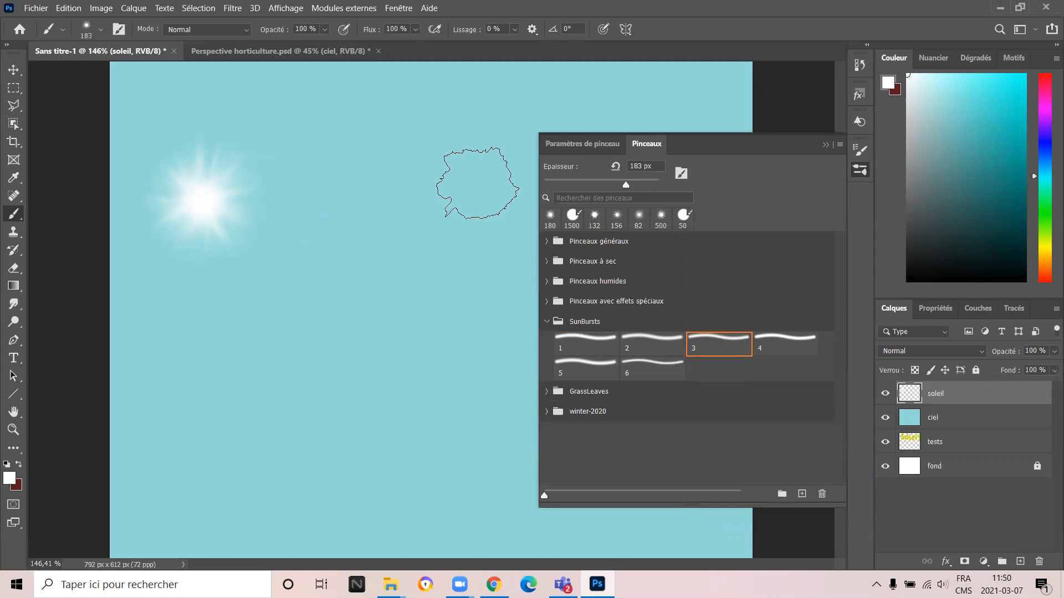
left_click(430, 186)
left_click(634, 375)
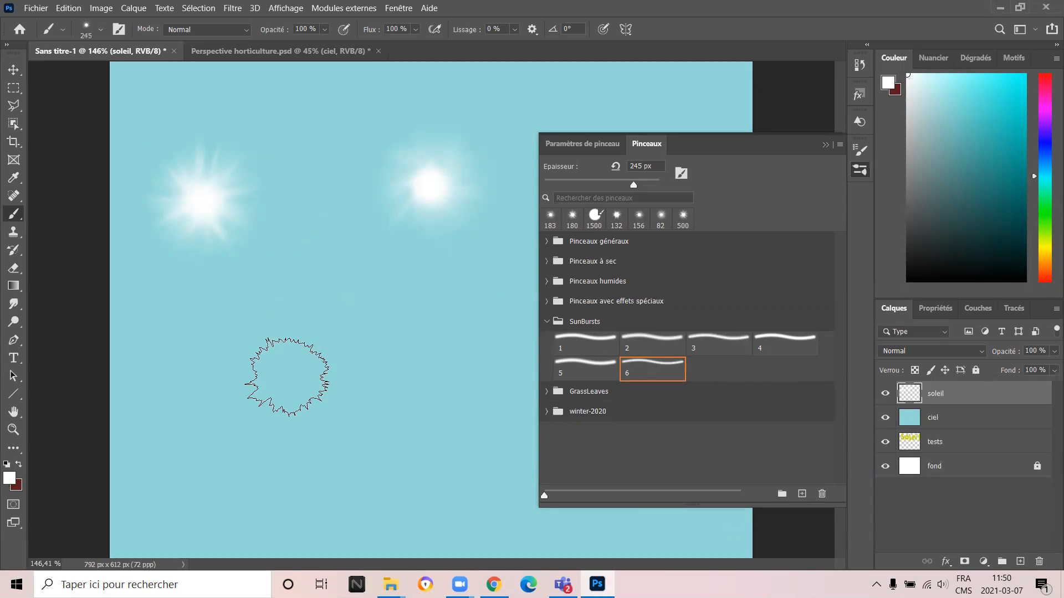
left_click(290, 378)
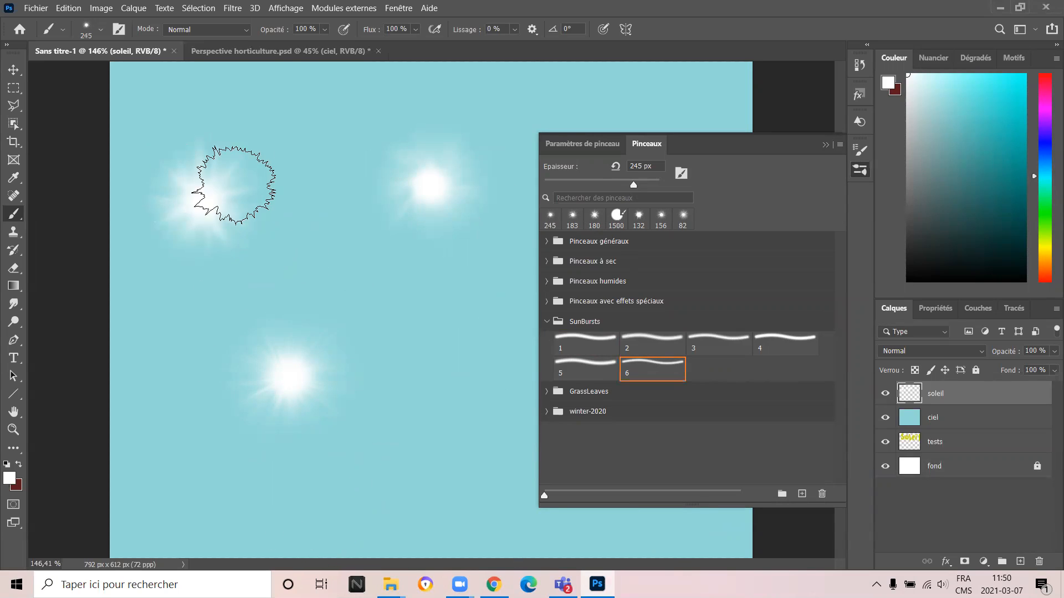
Step: Choose SunBursts brush 1 at its 1565 px size and close the brush presets
left_click(583, 342)
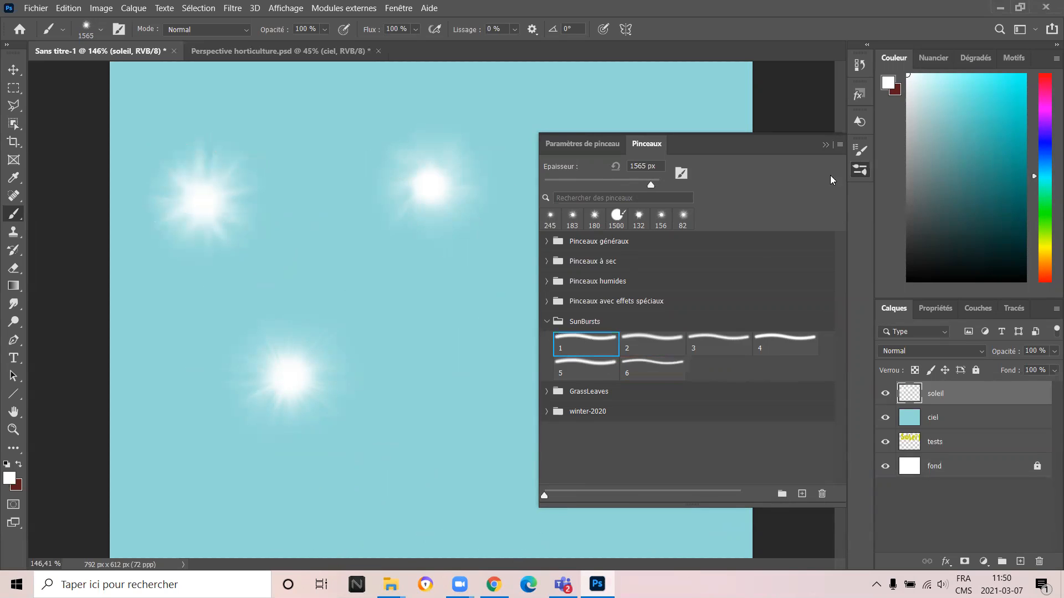
left_click(825, 145)
scroll(474, 321, "down", 2)
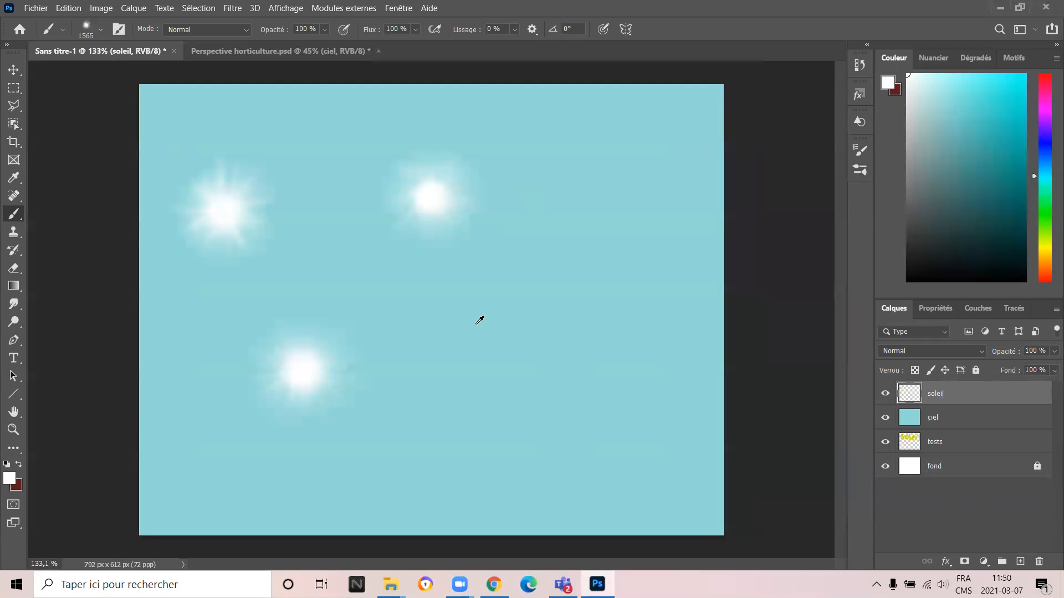
Step: In Perspective horticulture.psd, add a new layer named "soleil" directly above the visible ciel layer
left_click(297, 50)
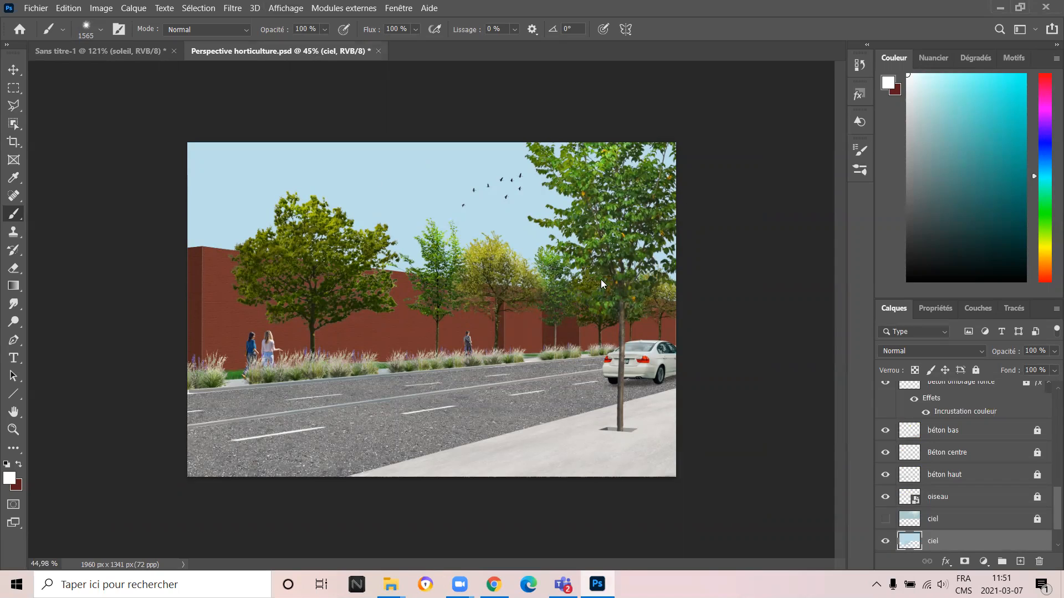
scroll(957, 535, "down", 2)
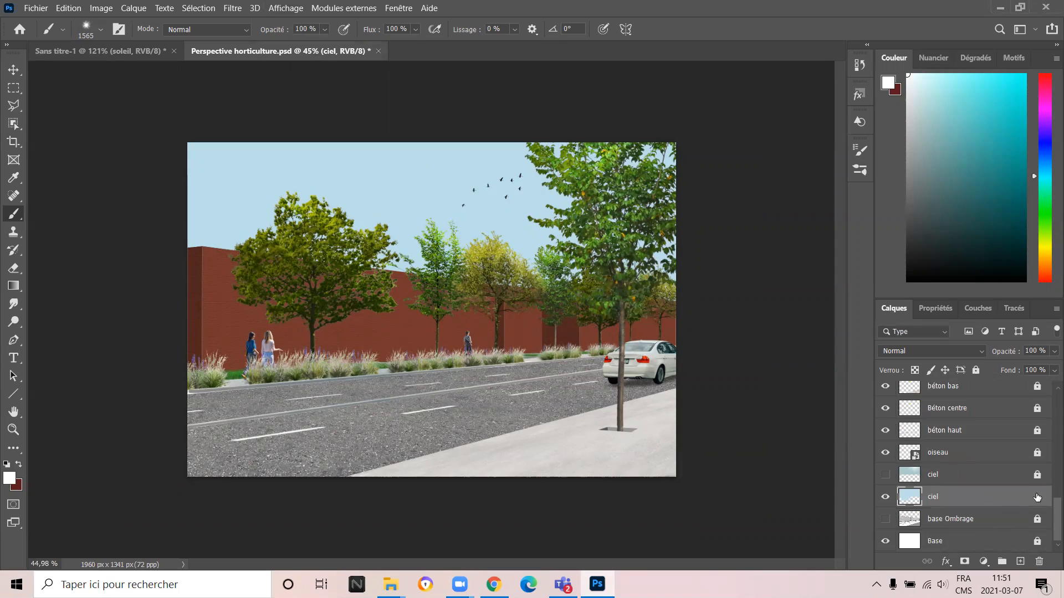
left_click(1020, 561)
double_click(945, 498)
type("soleil")
key("Return")
Step: Try painting the sky in white with the 1565 px sunburst brush on the soleil layer, and undo the strokes
left_click_drag(928, 131, 903, 69)
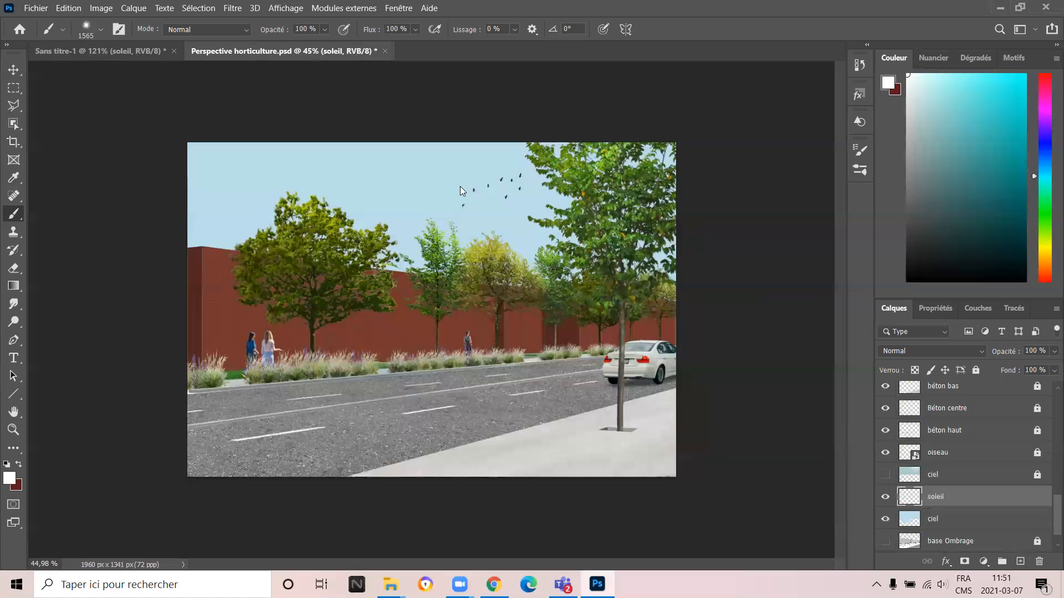
left_click_drag(476, 161, 326, 186)
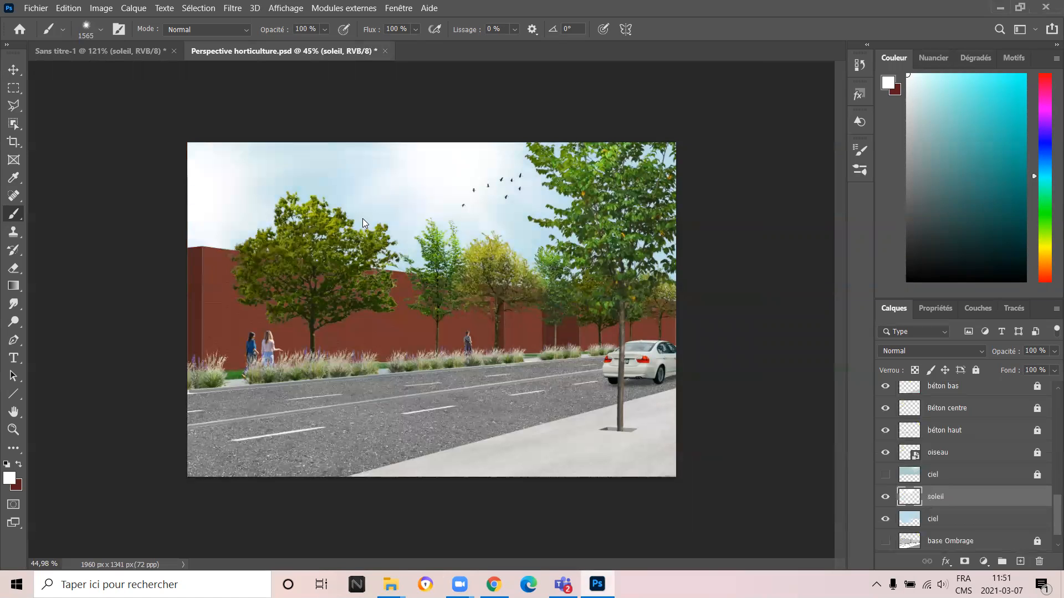
key("ctrl+z")
key("ctrl+z")
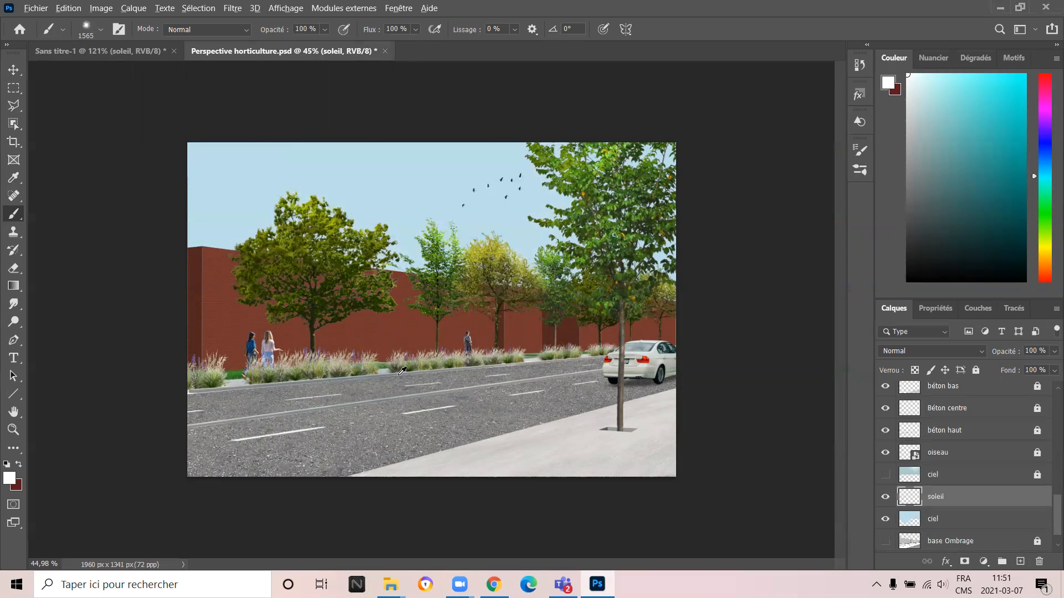
Step: Try stamping white sunbursts at the sky's left edge, upper-left corner and middle, and undo all three stamps
scroll(460, 290, "down", 2)
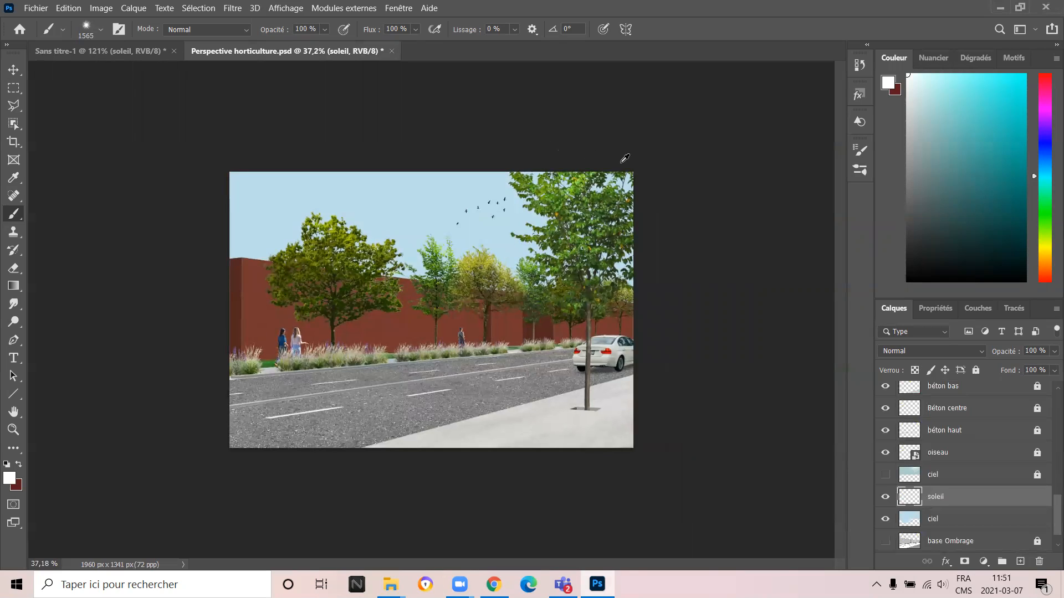
left_click(226, 220)
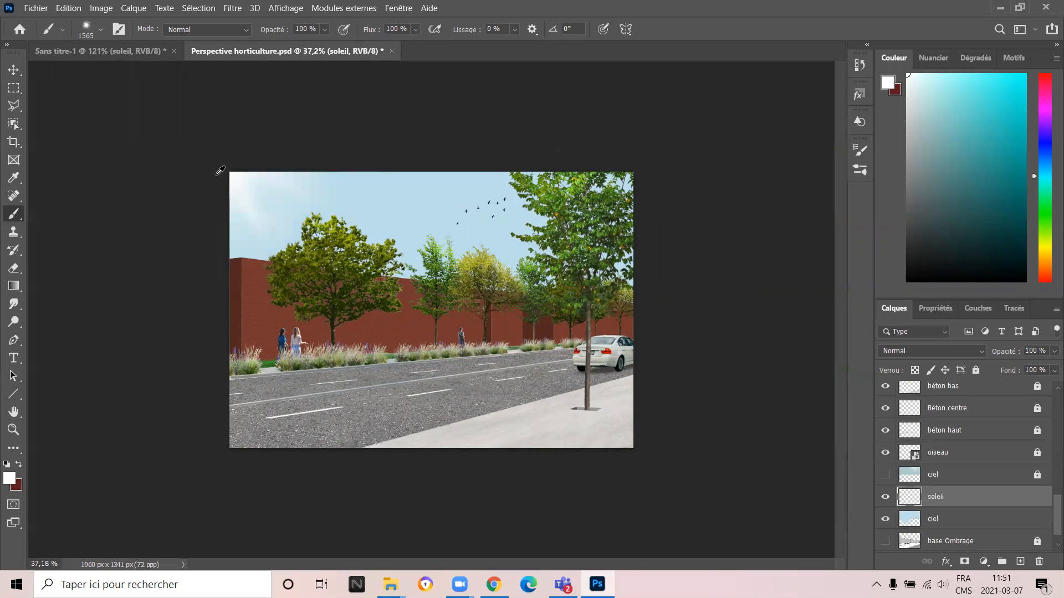
left_click(241, 185)
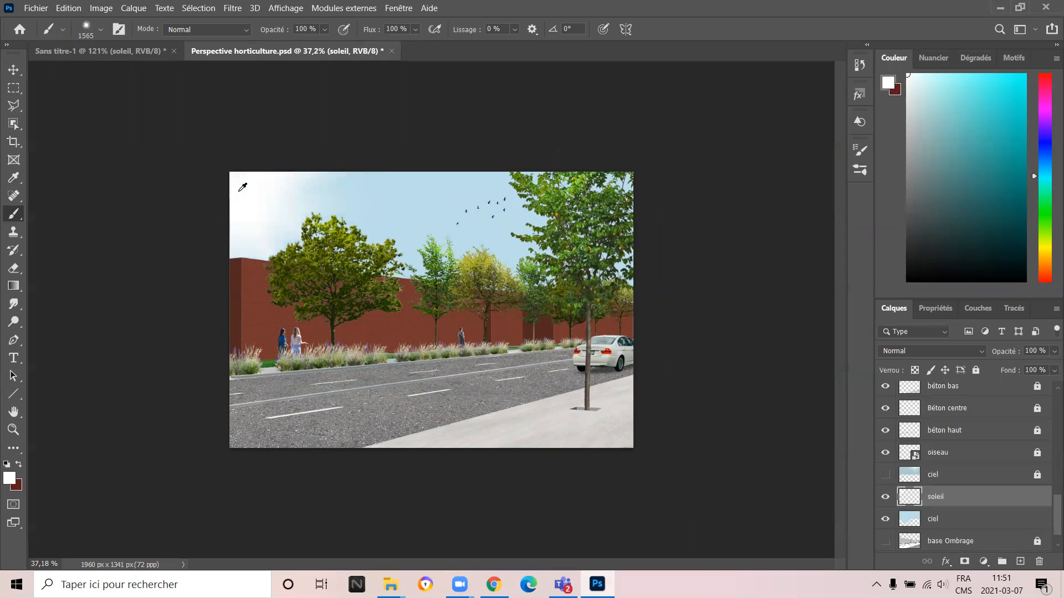
left_click(413, 211)
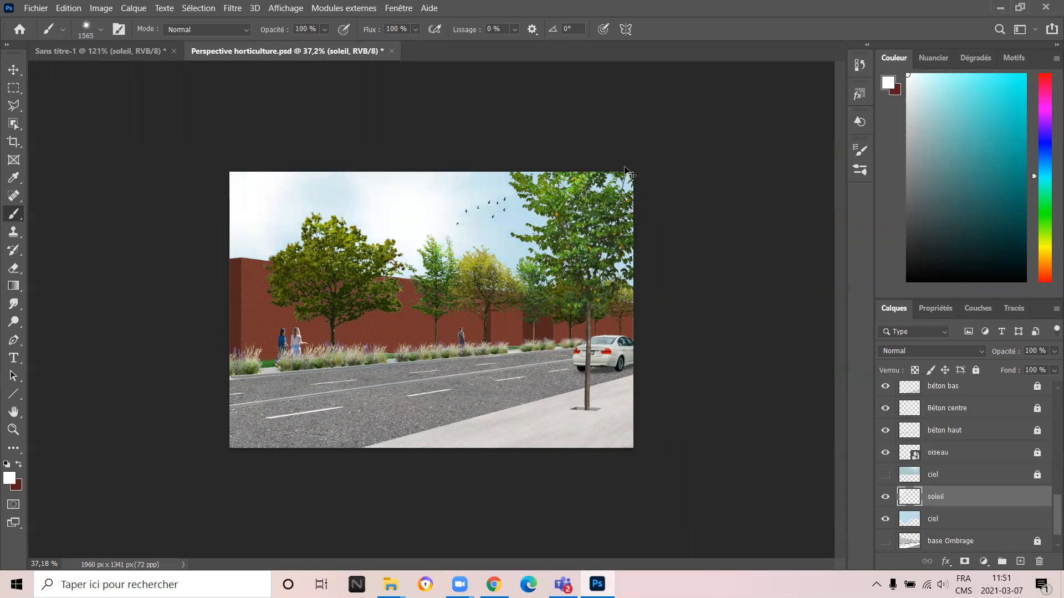
key("ctrl+z")
key("ctrl+z")
key("ctrl+z")
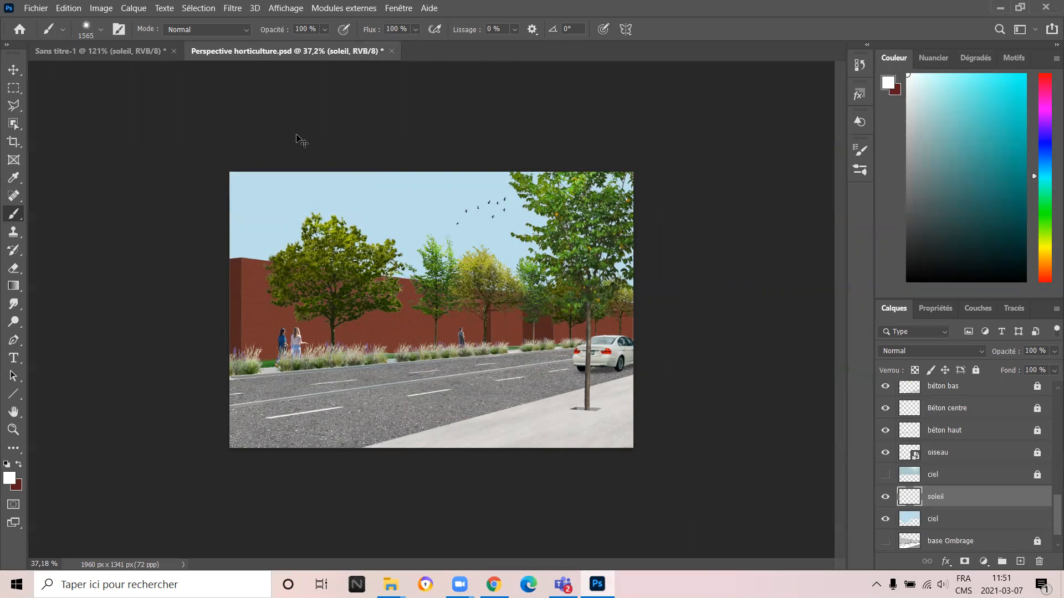
Step: Try a single white sunburst centred just above the image, first near the middle and again near the left corner, undoing each
left_click(443, 140)
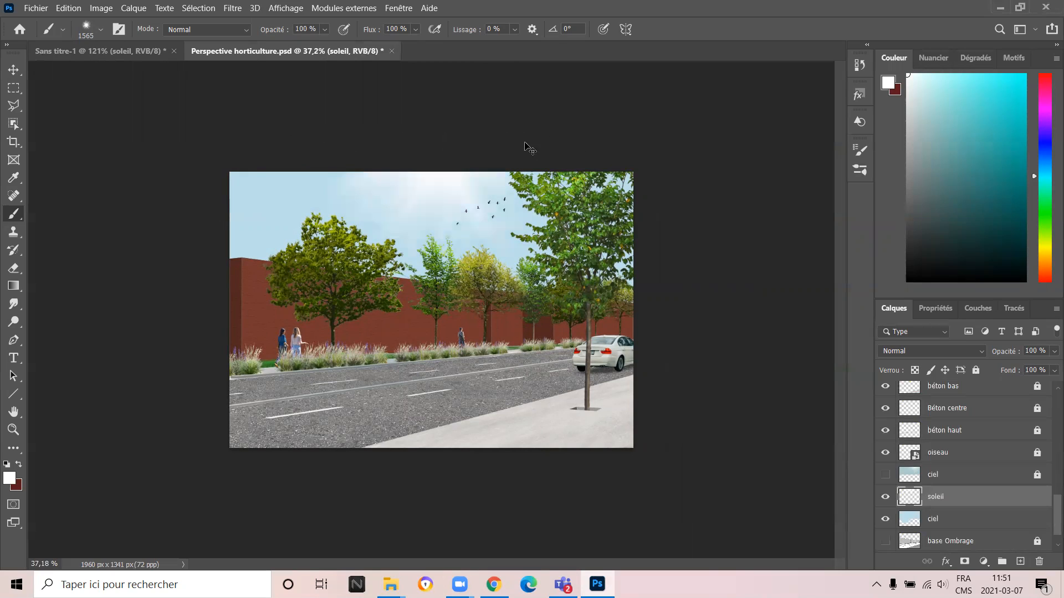
key("ctrl+z")
left_click(268, 149)
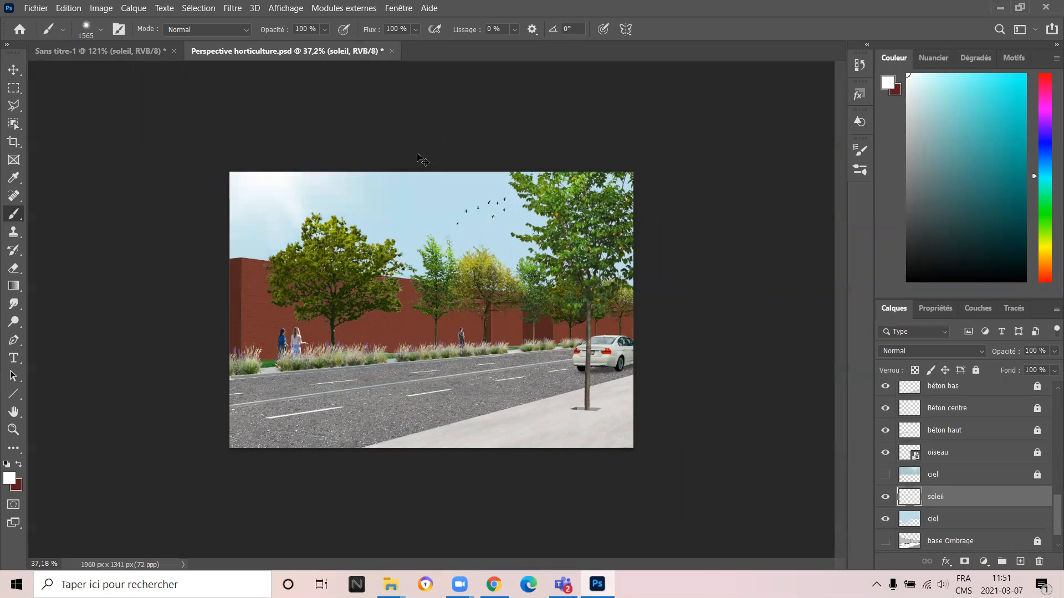
key("ctrl+z")
Step: Stamp a white 1565 px sunburst at the sky's upper edge, behind the large foreground tree's left branches
left_click(541, 163)
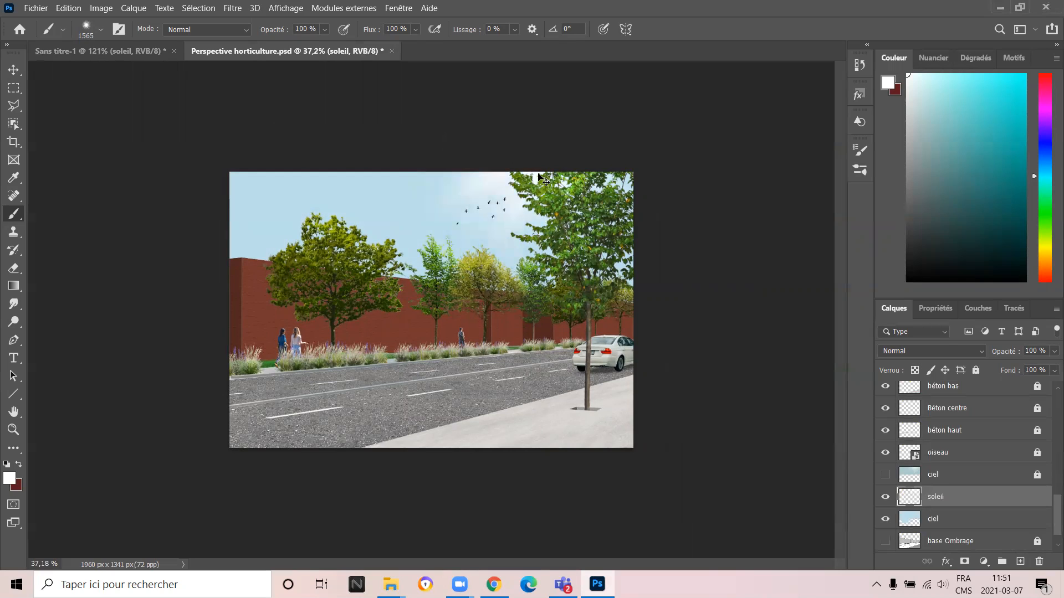
Step: Undo the last sunburst stamp and try two more 1565 px stamps just above the image near the foreground tree, undoing each
key("ctrl+z")
left_click(541, 162)
key("ctrl+z")
left_click(551, 145)
key("ctrl+z")
Step: Enlarge the sunburst brush to 2500 px, stamp one white sunburst just above the image over the large foreground tree, and switch to the Move tool
left_click(100, 29)
left_click(167, 57)
type("2500")
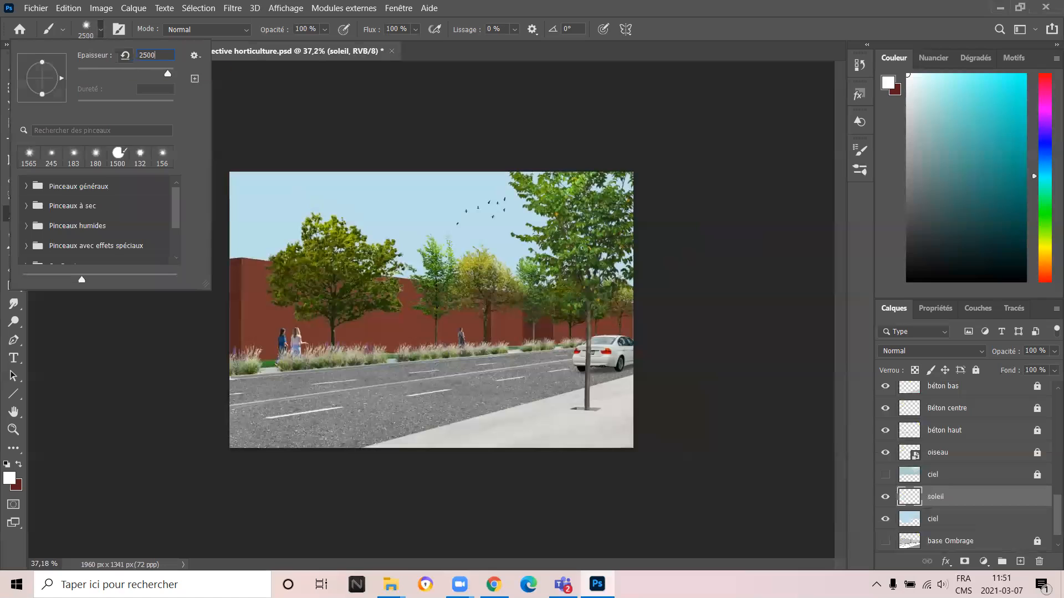
key("Return")
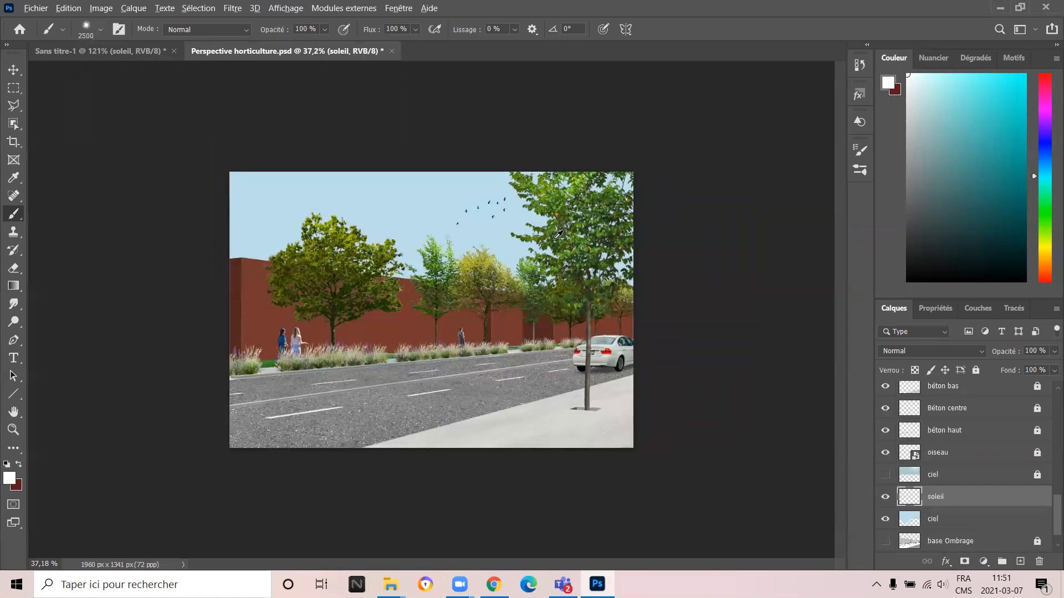
scroll(568, 147, "down", 2, "alt")
left_click(567, 143)
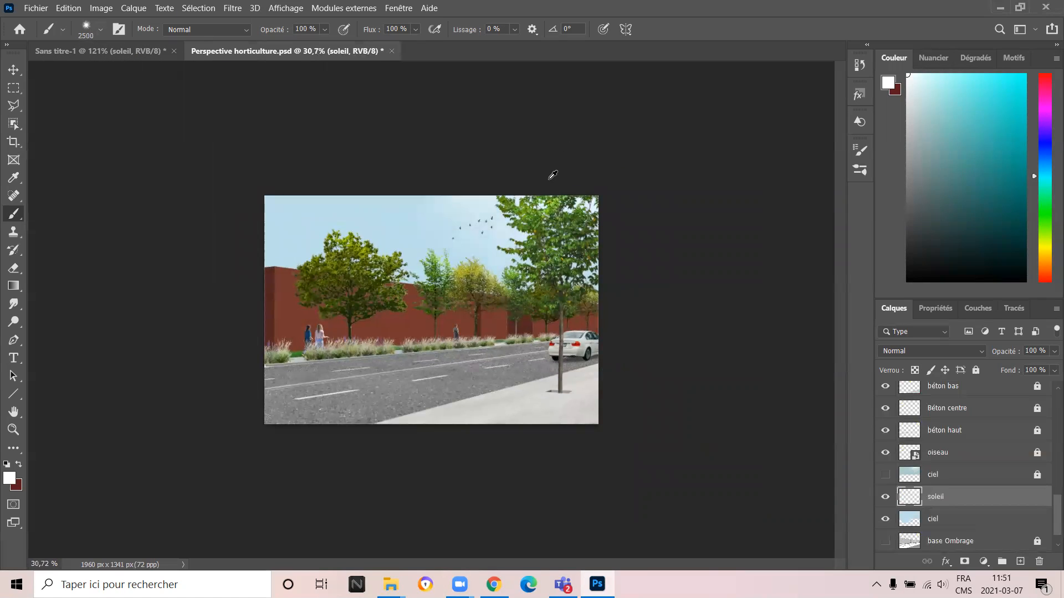
key("ctrl+z")
left_click(546, 160)
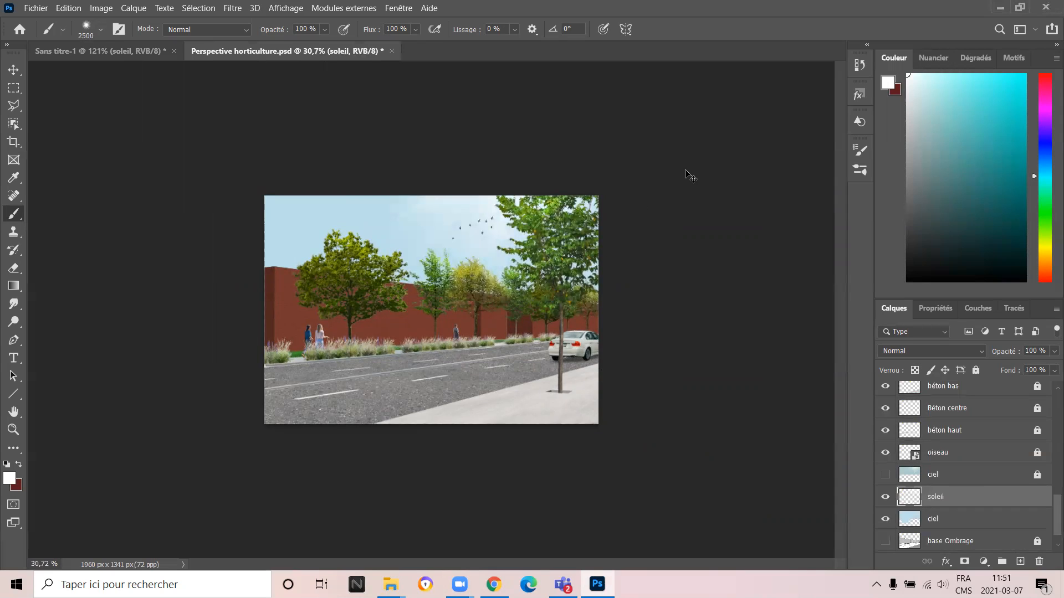
scroll(623, 266, "up", 5, "alt")
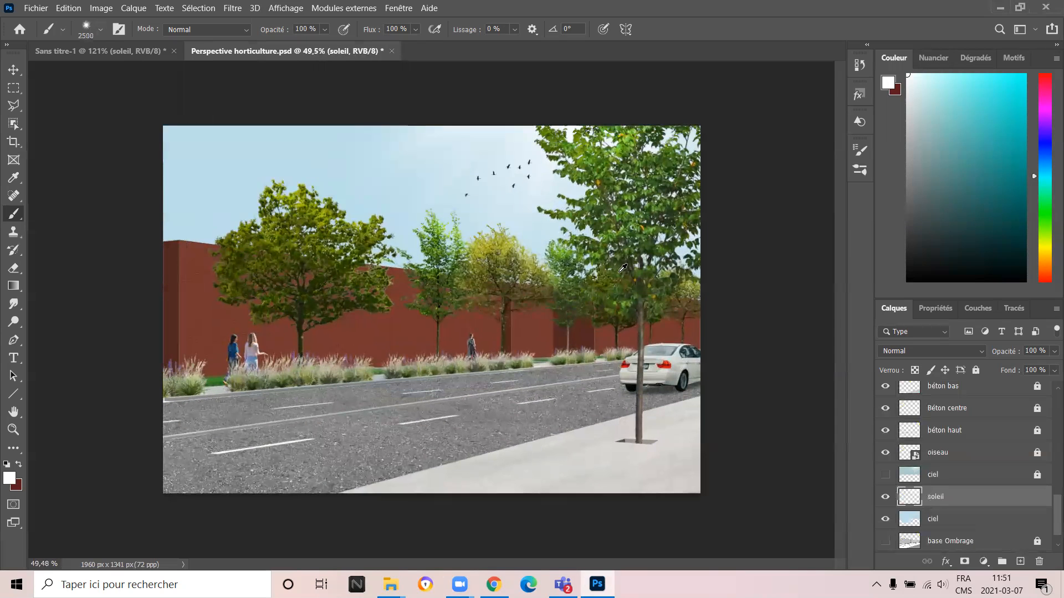
scroll(622, 268, "down", 1, "alt")
left_click(13, 70)
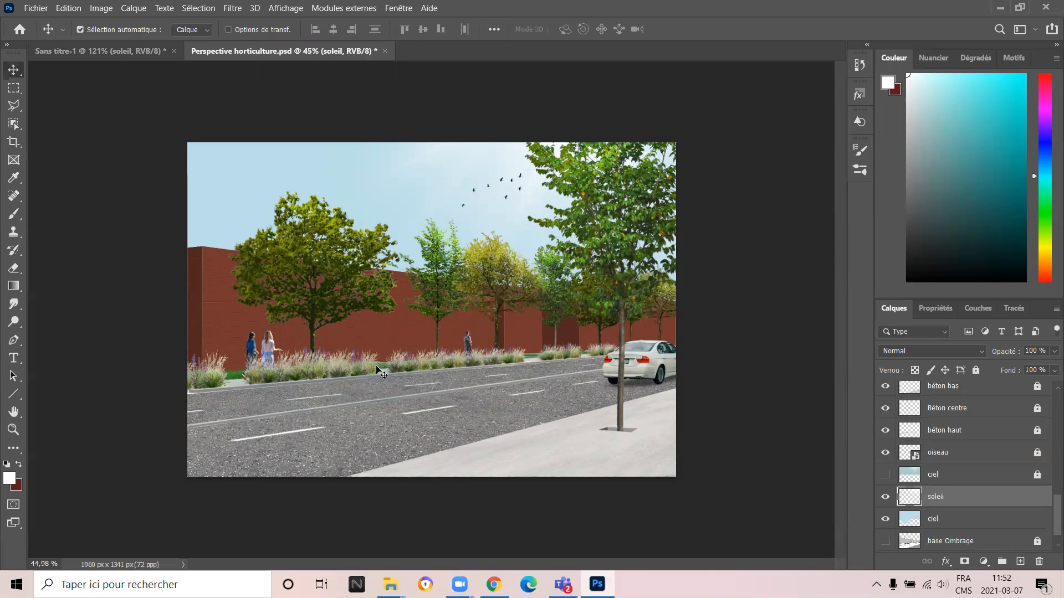
scroll(388, 383, "down", 4)
scroll(397, 396, "up", 4)
scroll(397, 397, "down", 1)
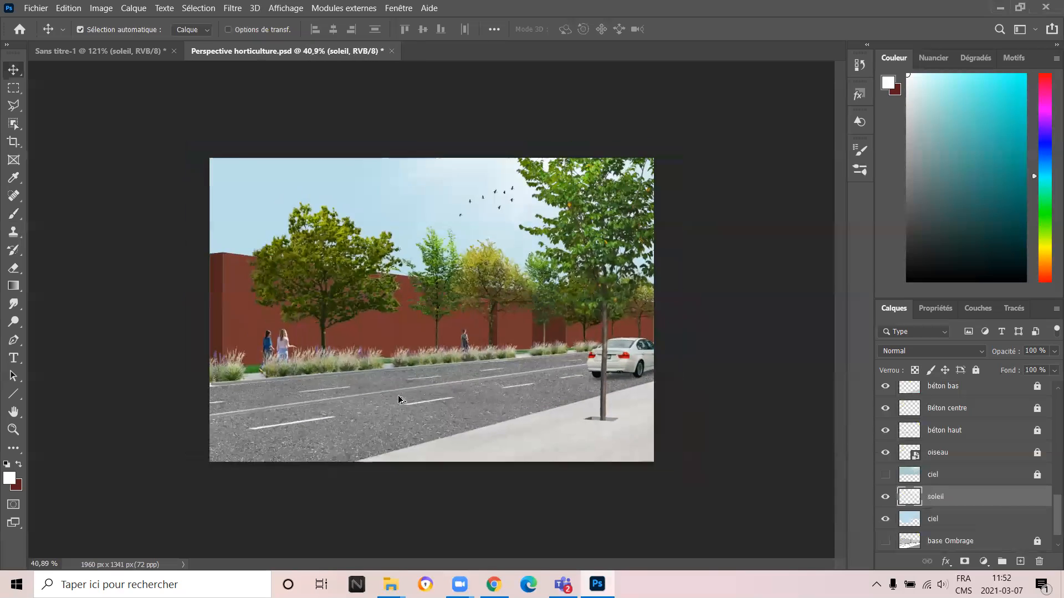